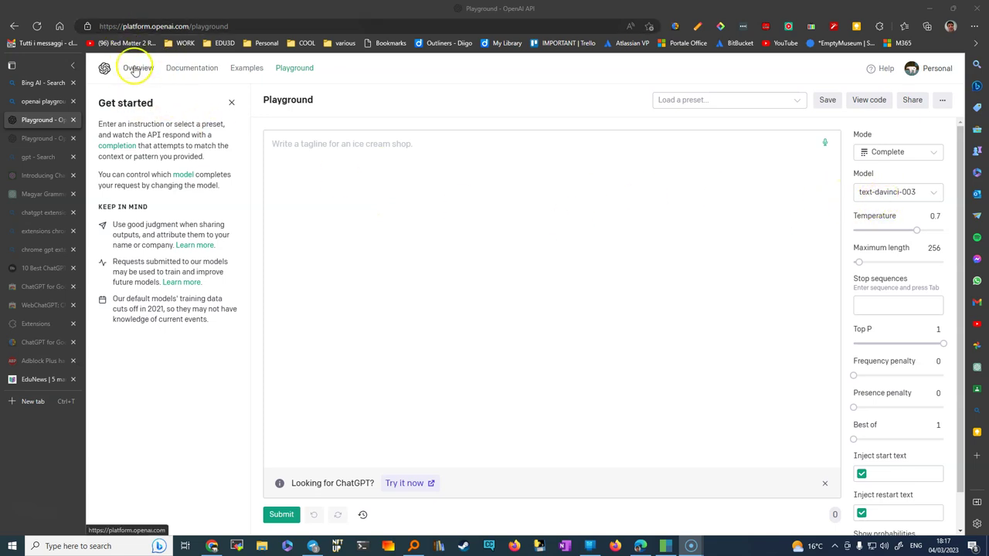
Step: Search the web for "openai" and open the OpenAI homepage from the results
left_click(143, 25)
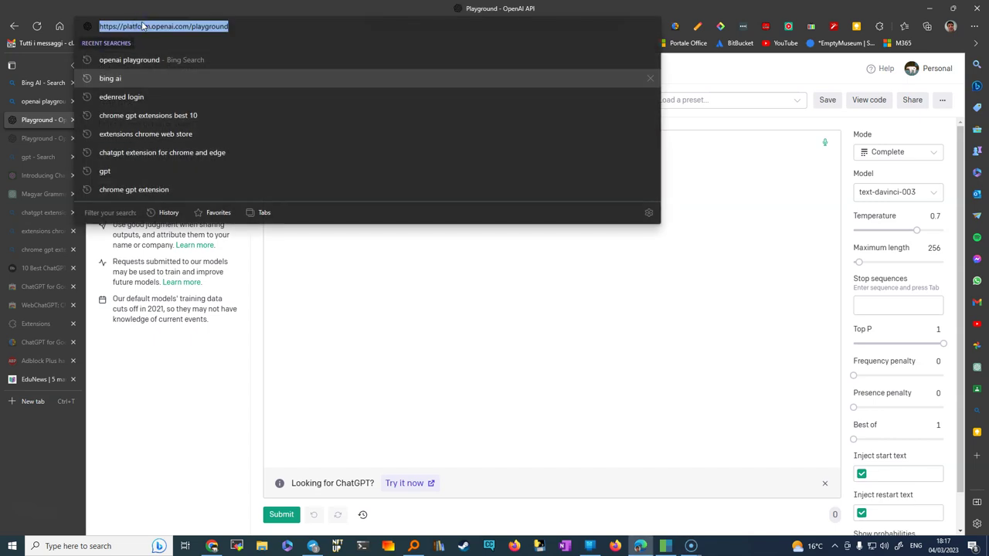
type("open")
key("BackSpace")
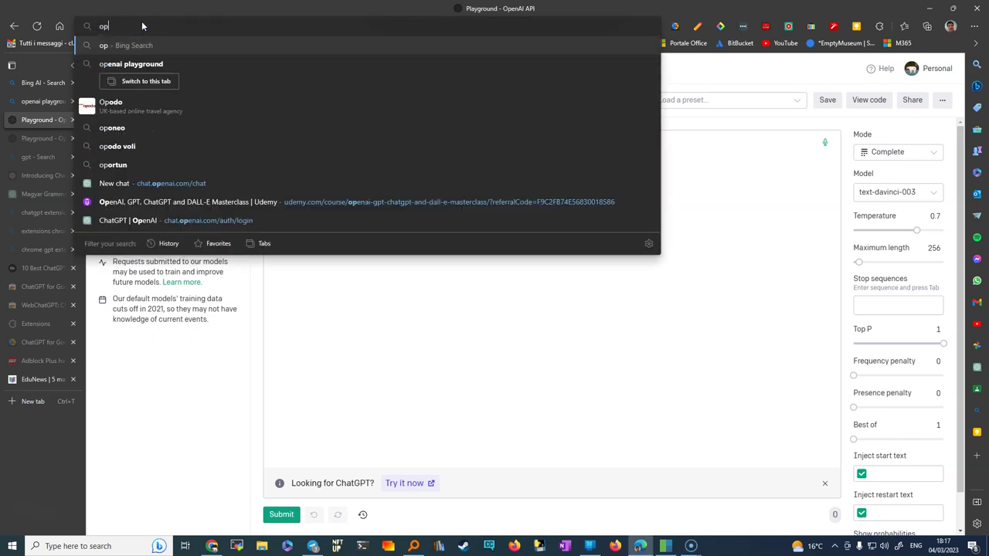
type("n")
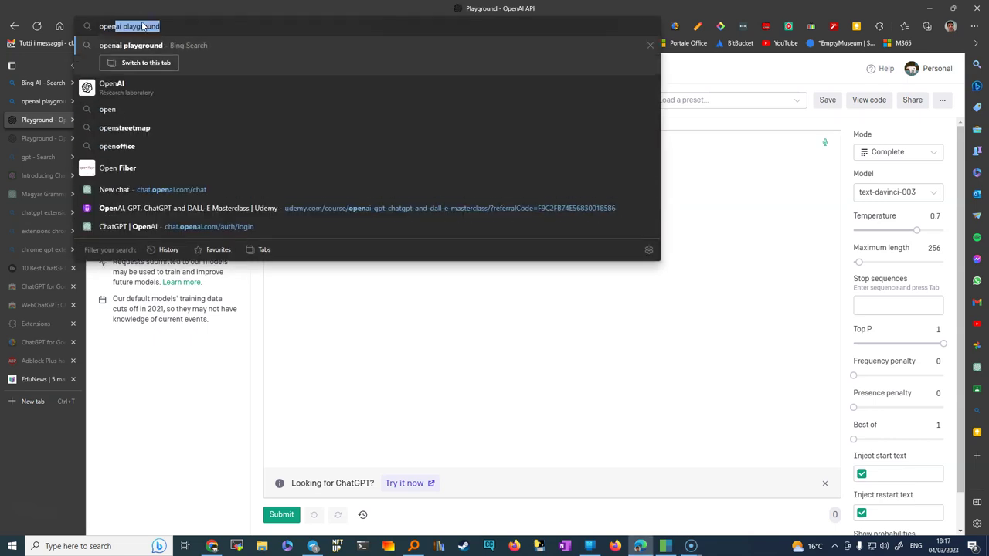
key("Right")
key("BackSpace")
key("BackSpace")
key("BackSpace")
key("BackSpace")
key("BackSpace")
key("BackSpace")
key("BackSpace")
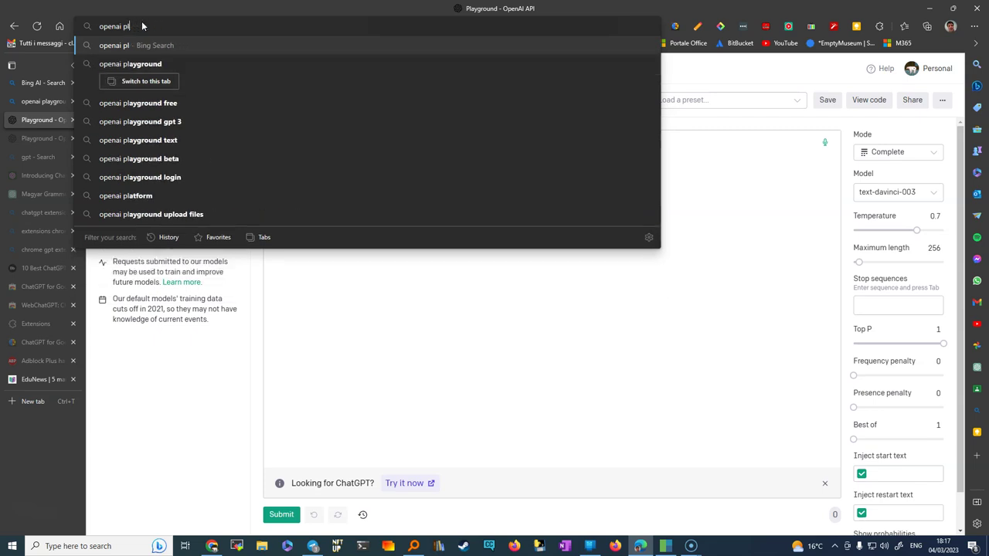
key("BackSpace")
key("BackSpace")
key("BackSpace")
key("Return")
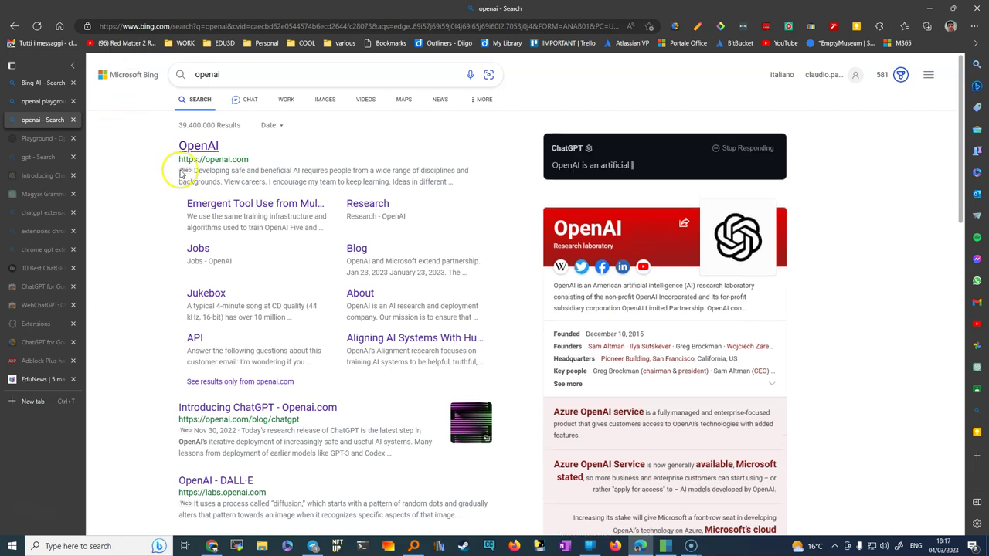
left_click(205, 145)
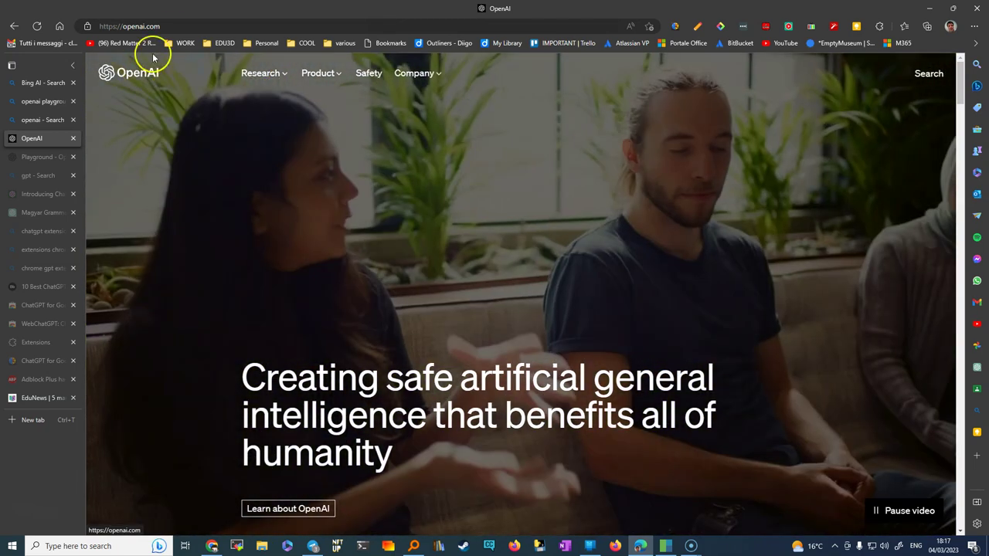
Step: Search the web for "openai playground" and open the Playground page from the results
left_click(176, 27)
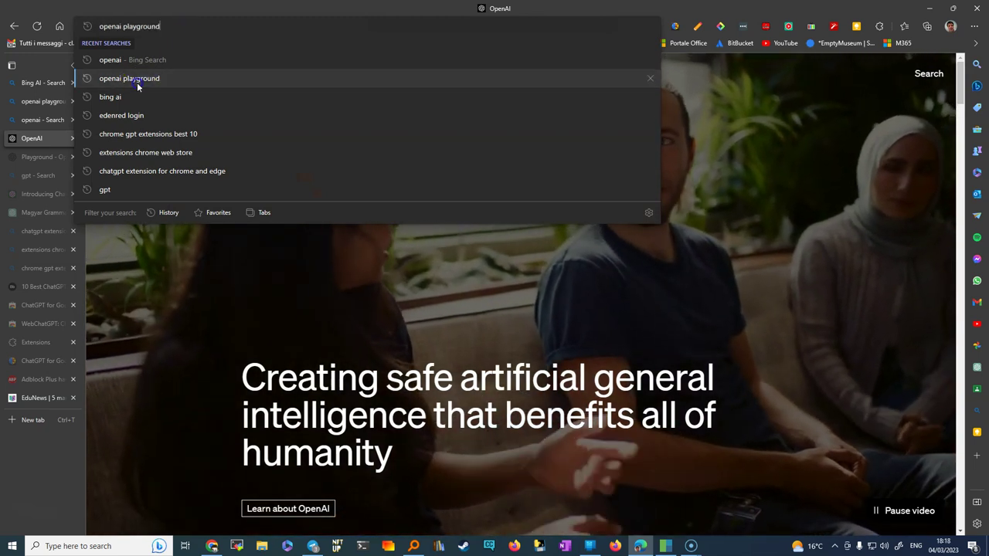
left_click(137, 80)
left_click(206, 145)
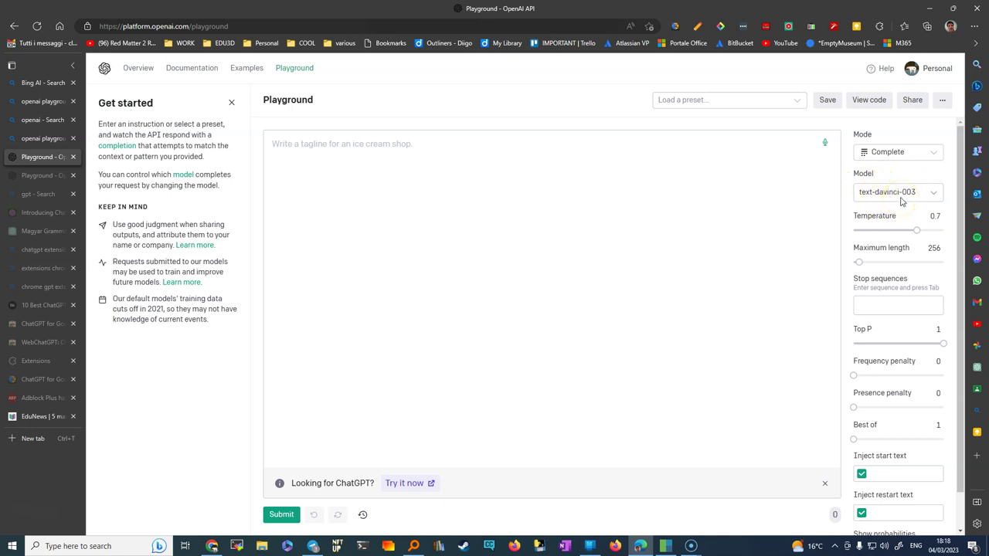
Step: Enter the prompt "chi era Einstein?" in the Playground and submit it for completion
left_click(341, 149)
type("chi era Einstein")
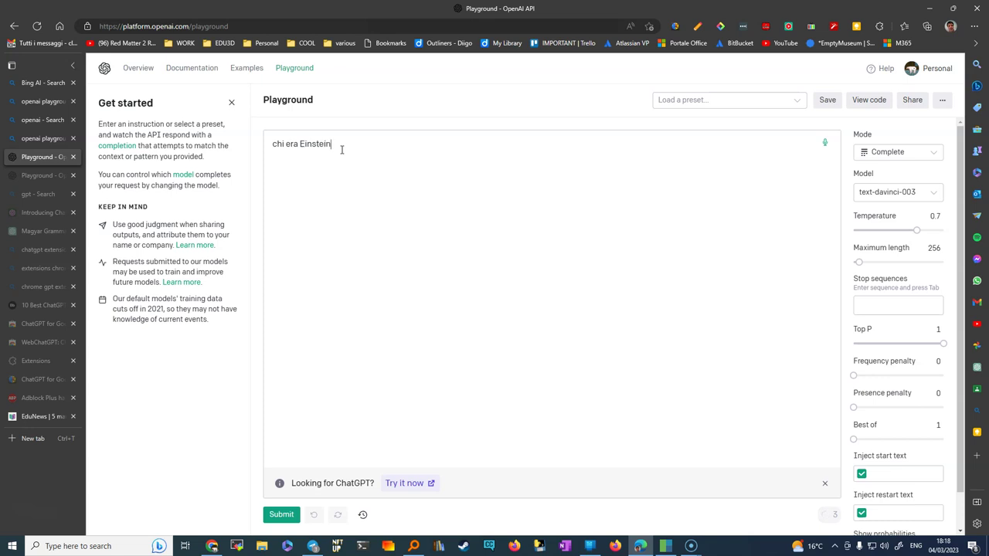
key("Return")
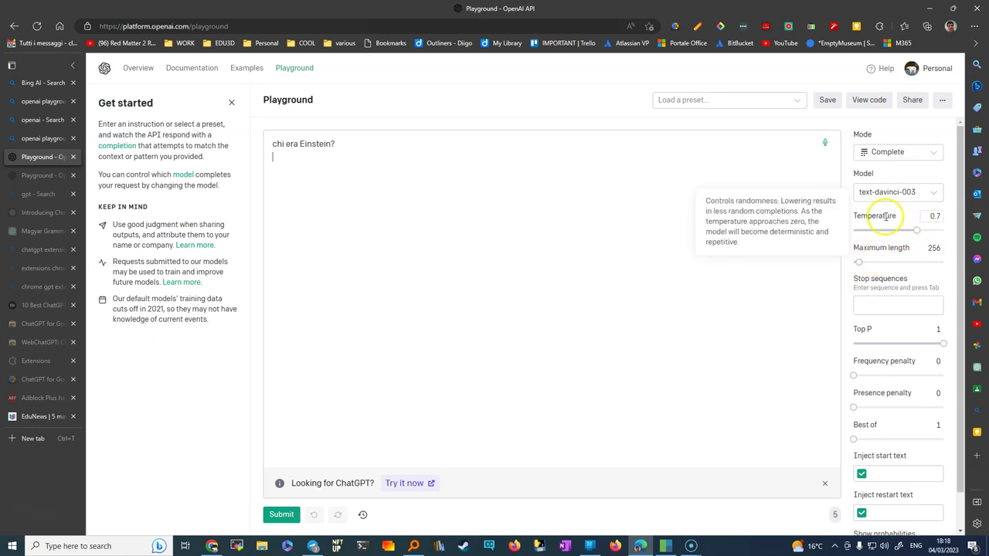
mouse_move(876, 256)
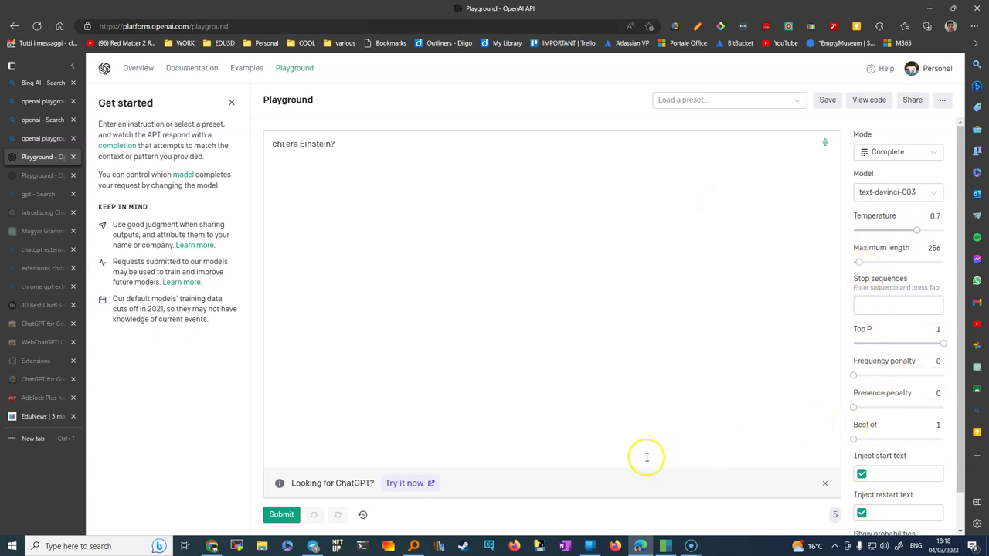
left_click(283, 515)
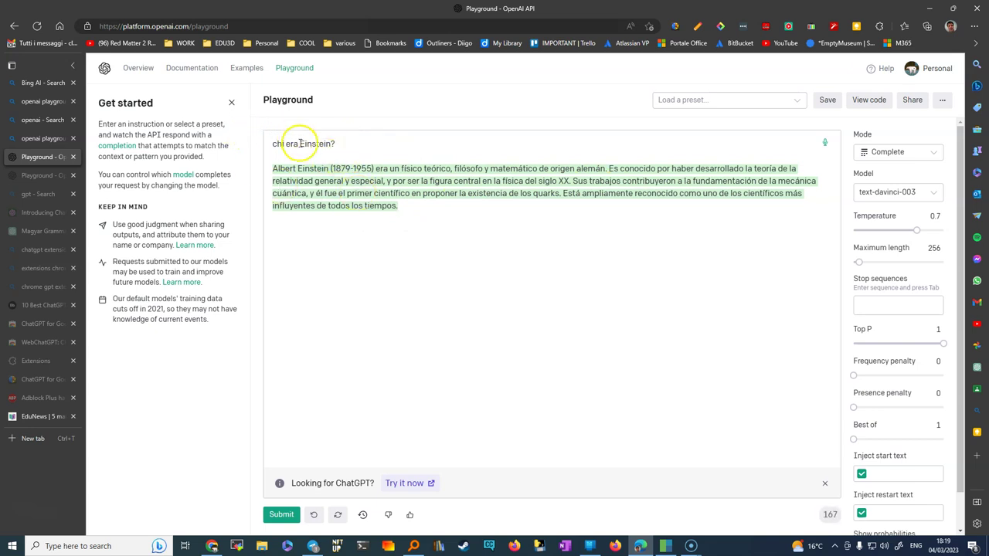
Step: Extend the prompt with "in italiano.", remove the Spanish answer below it and submit the prompt again
left_click(340, 144)
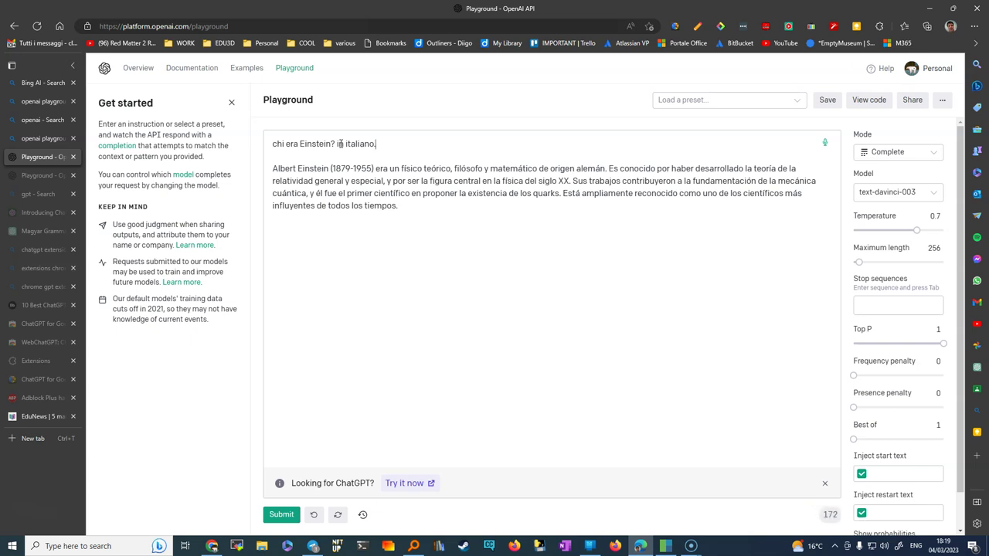
key("shift+Down")
key("shift+Down")
key("shift+Down")
key("shift+Down")
key("shift+Down")
key("BackSpace")
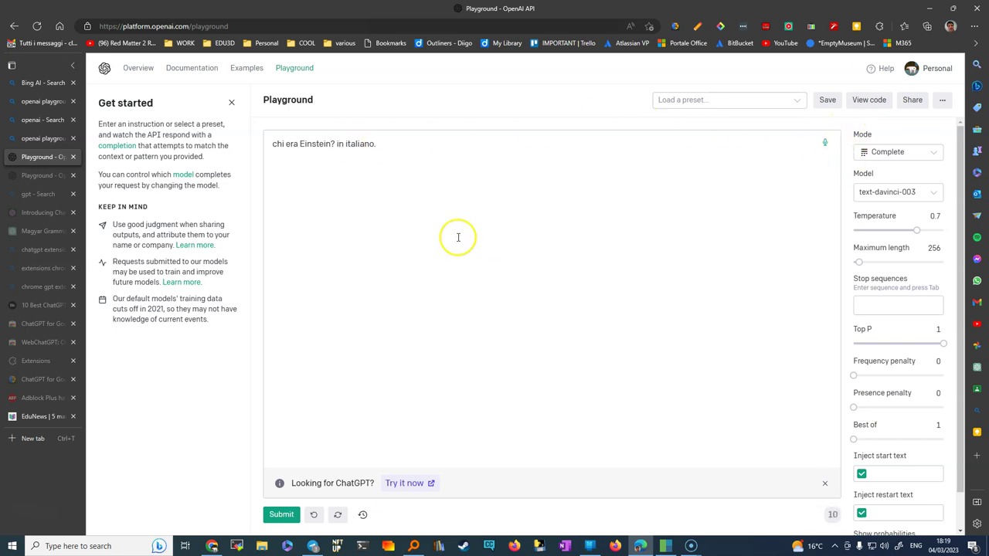
left_click(281, 514)
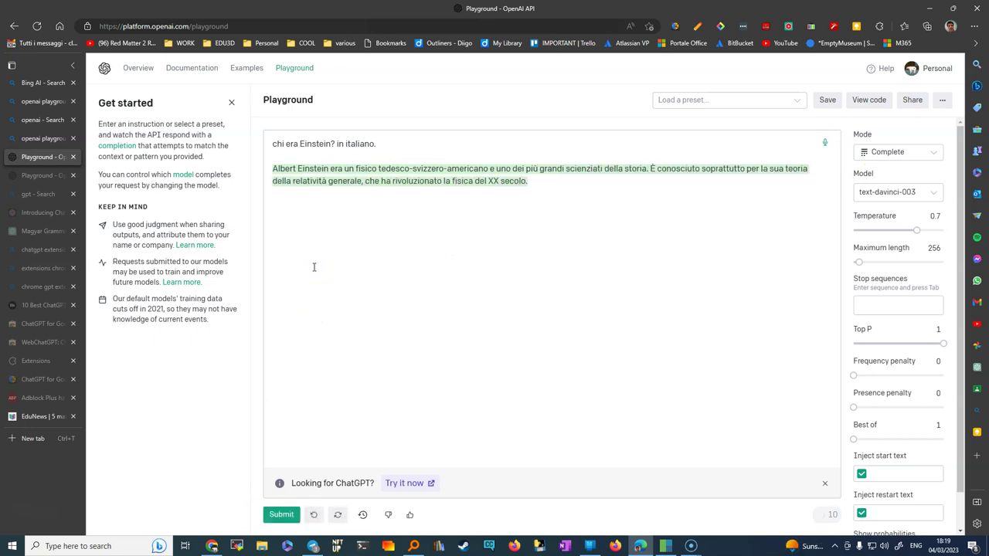
Step: Clear the generated answer and resubmit the prompt with the text-ada-001 model
left_click(370, 196)
mouse_move(832, 513)
left_click_drag(541, 186, 267, 165)
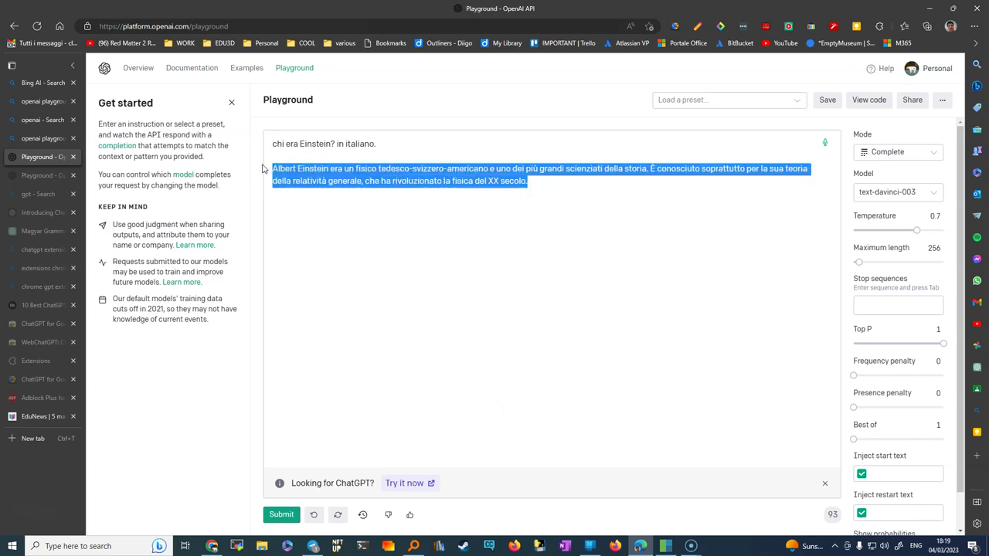
key("BackSpace")
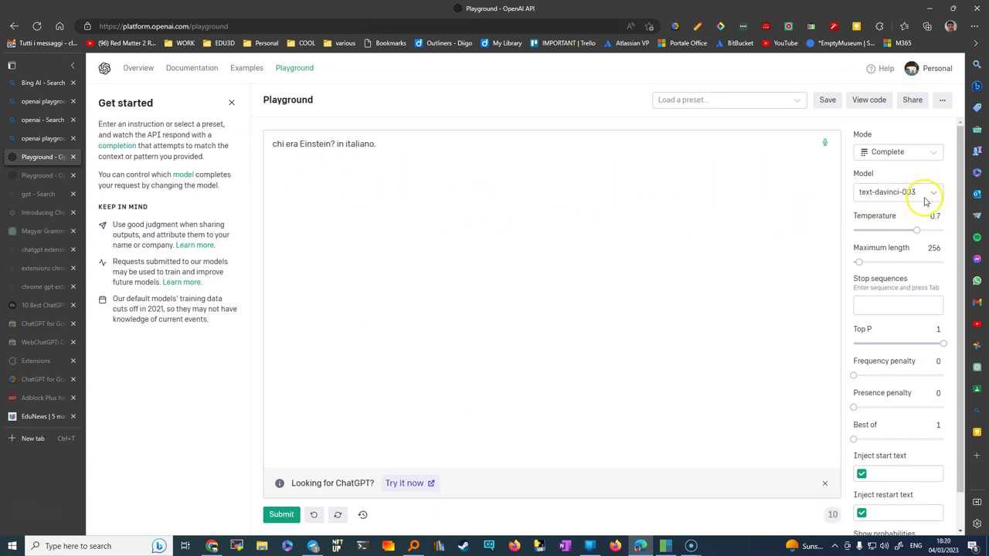
left_click(932, 192)
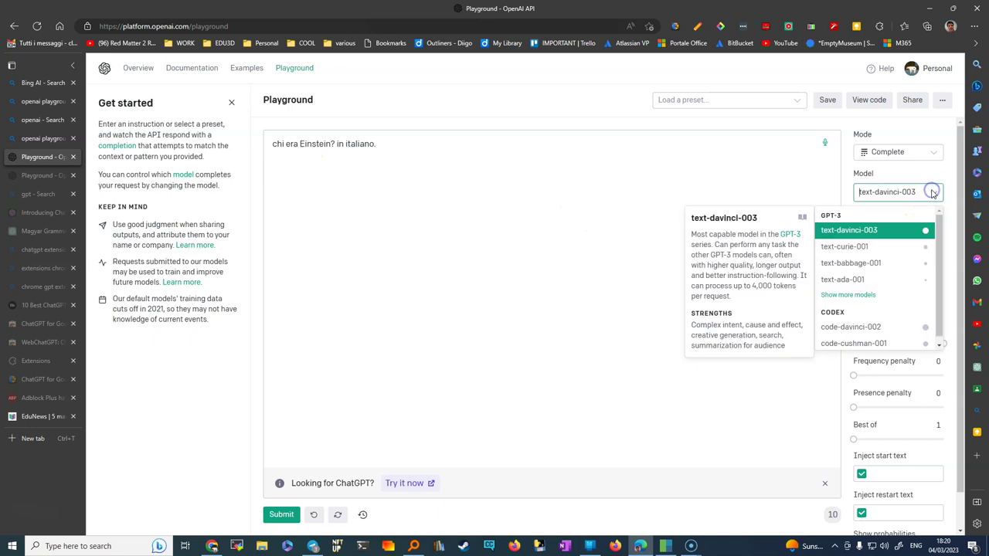
left_click(871, 280)
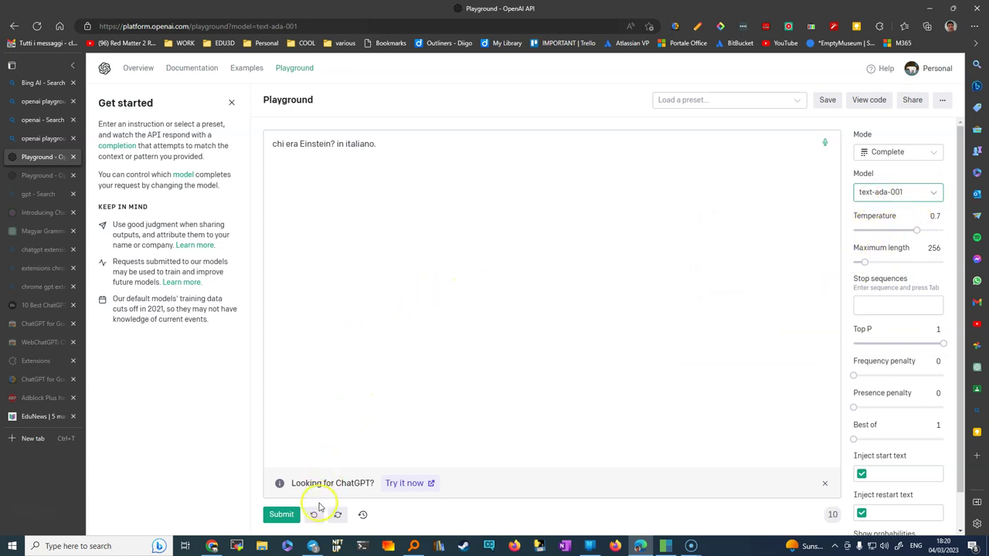
left_click(283, 514)
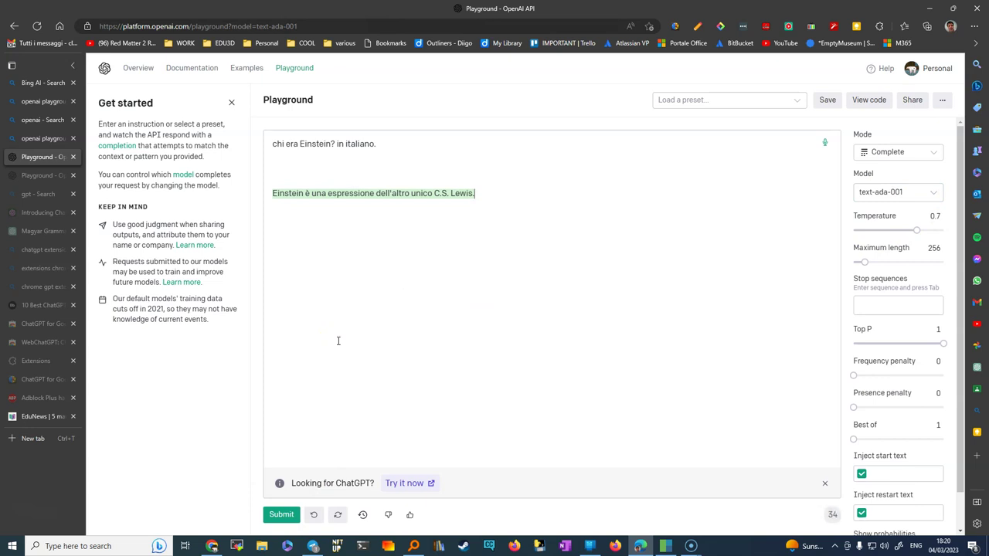
Step: Delete the answer from the ada model and resubmit the prompt with the text-babbage-001 model
left_click_drag(473, 194, 283, 193)
left_click(486, 191)
left_click_drag(469, 190, 331, 176)
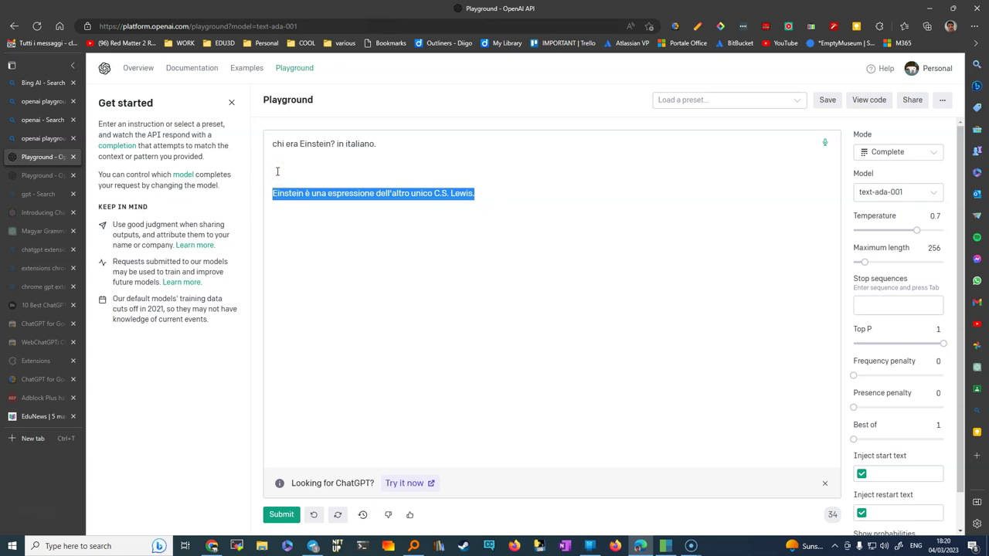
key("BackSpace")
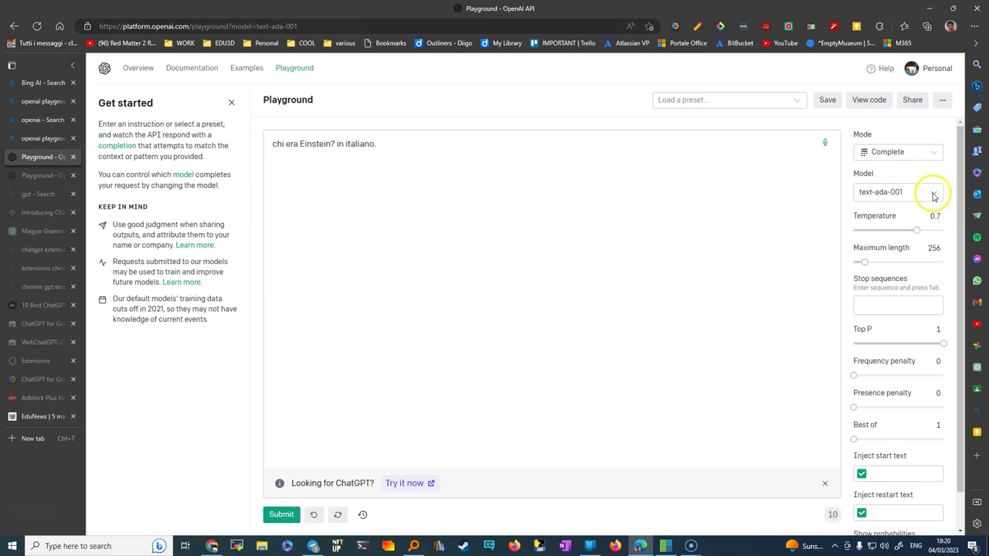
left_click(934, 193)
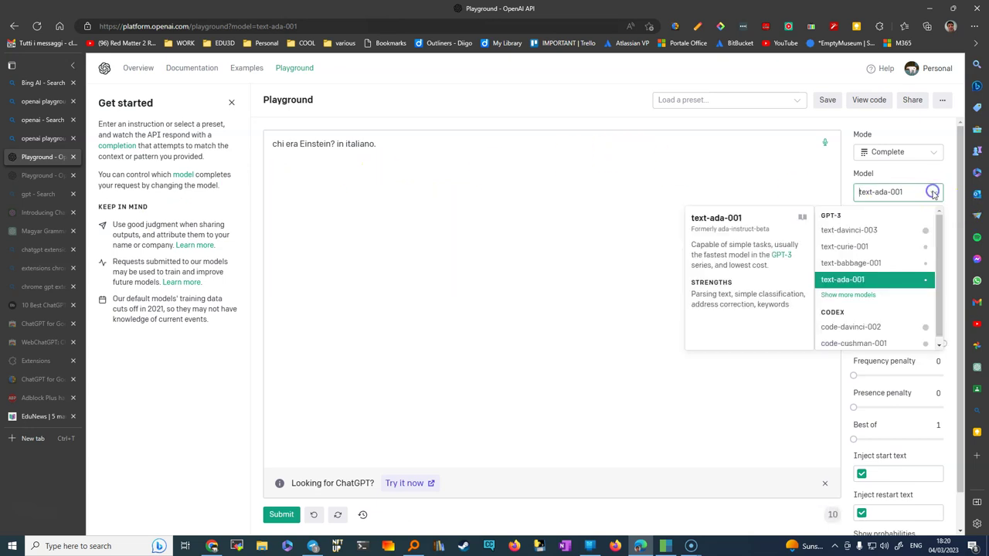
left_click(871, 263)
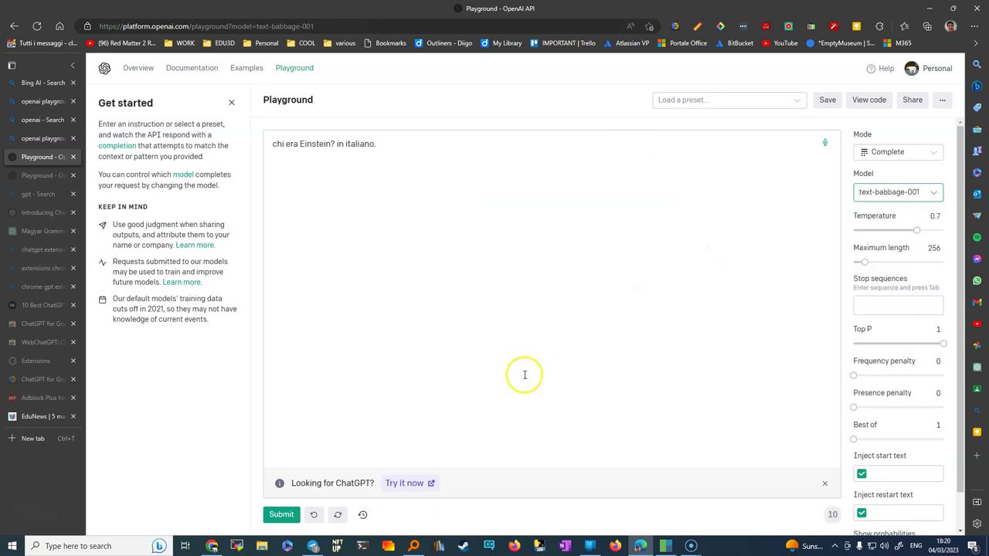
left_click(282, 515)
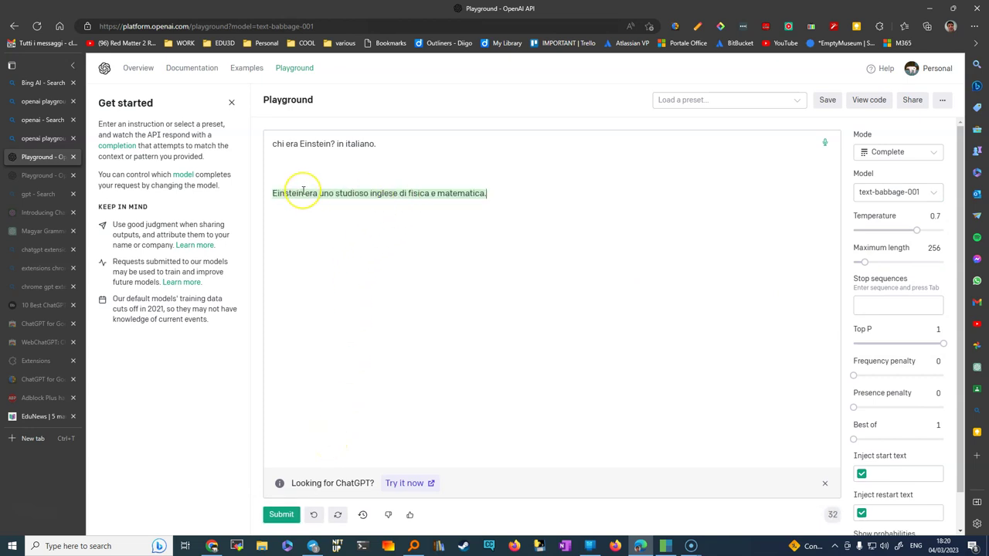
Step: Delete the answer from the babbage model and resubmit the prompt with the text-curie-001 model
left_click(399, 194)
left_click_drag(500, 197, 231, 209)
key("BackSpace")
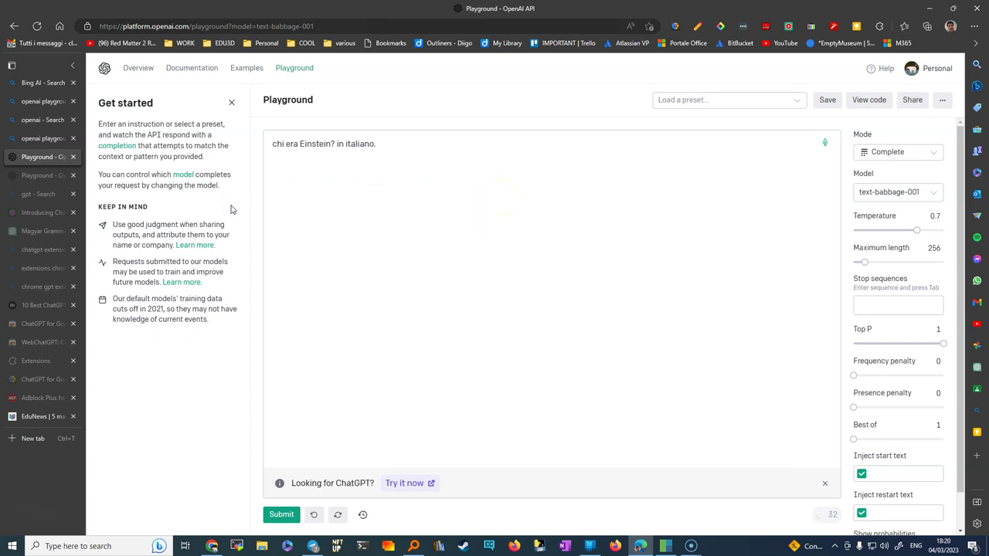
left_click(881, 193)
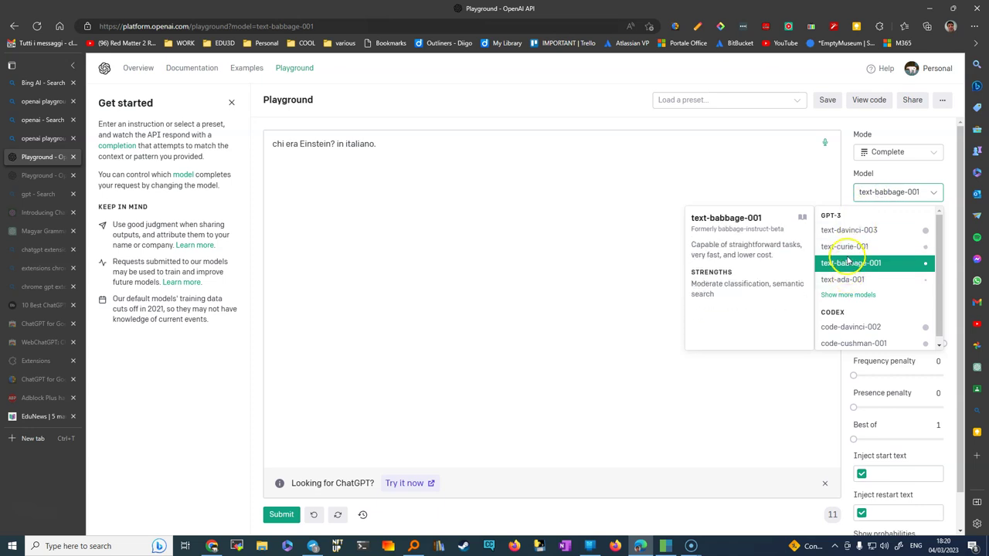
left_click(843, 246)
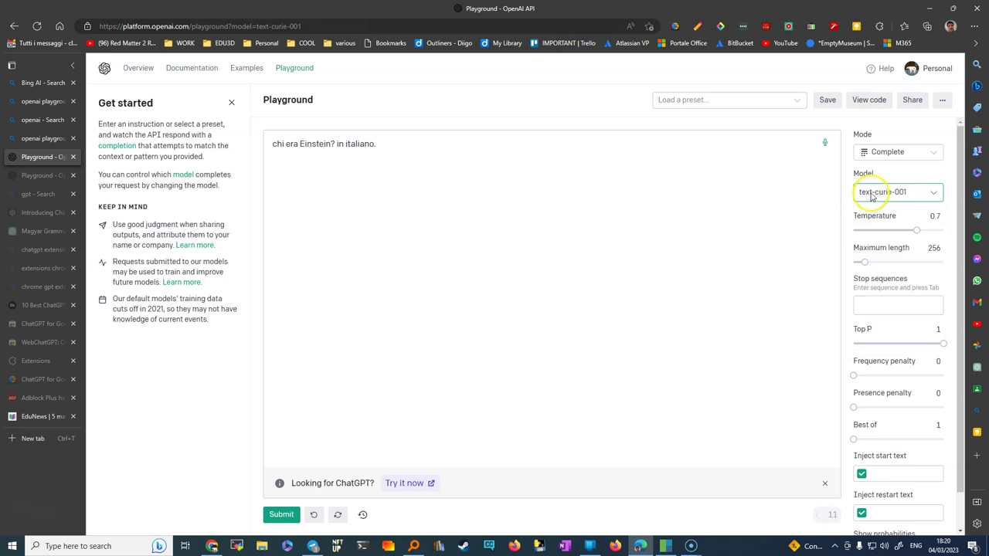
left_click(283, 516)
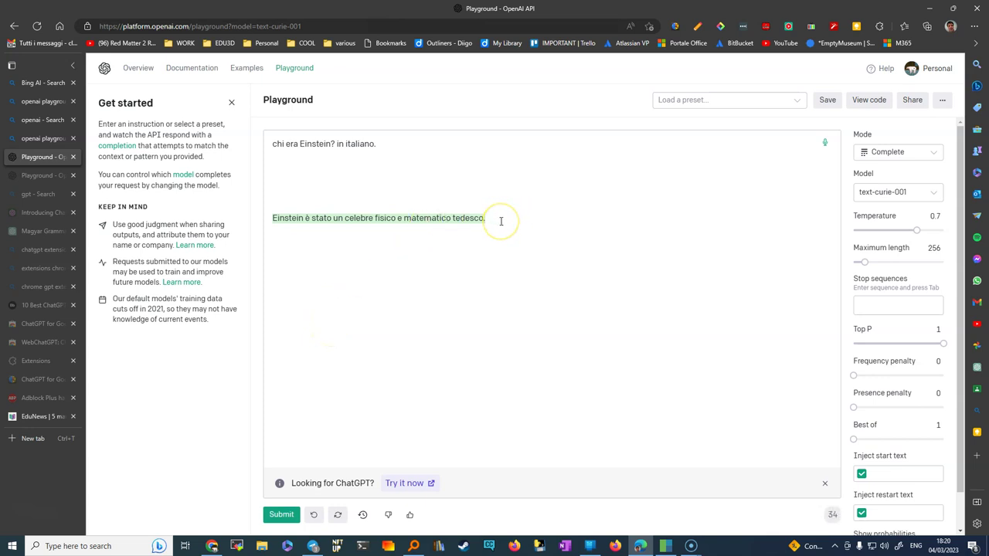
Step: Delete the answer from the curie model and resubmit the prompt with the text-davinci-003 model
left_click_drag(503, 227, 297, 193)
key("BackSpace")
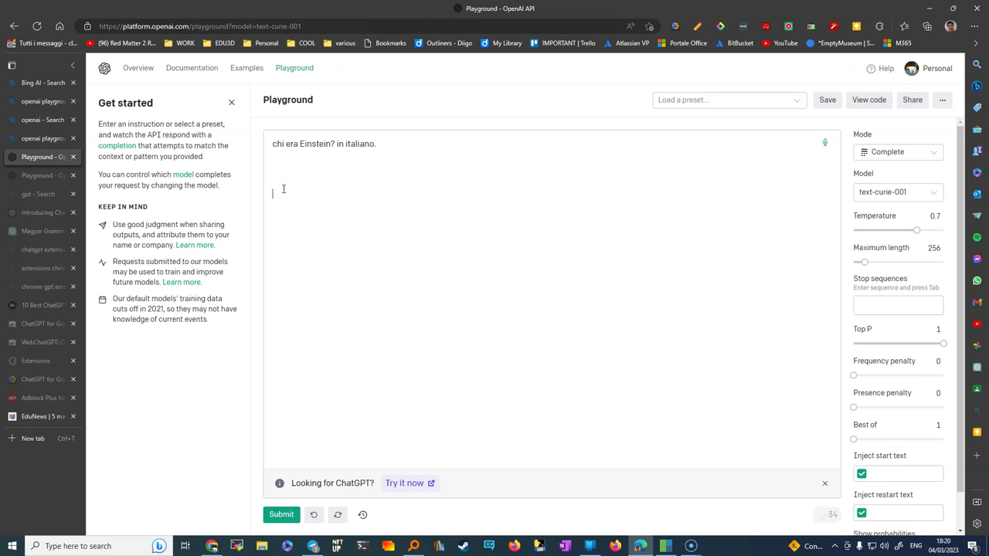
left_click(890, 192)
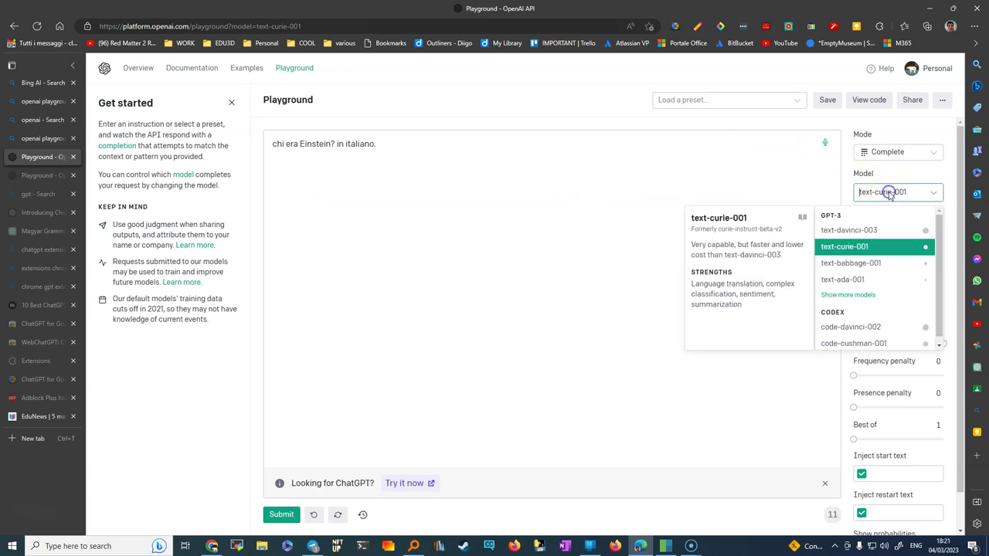
left_click(868, 229)
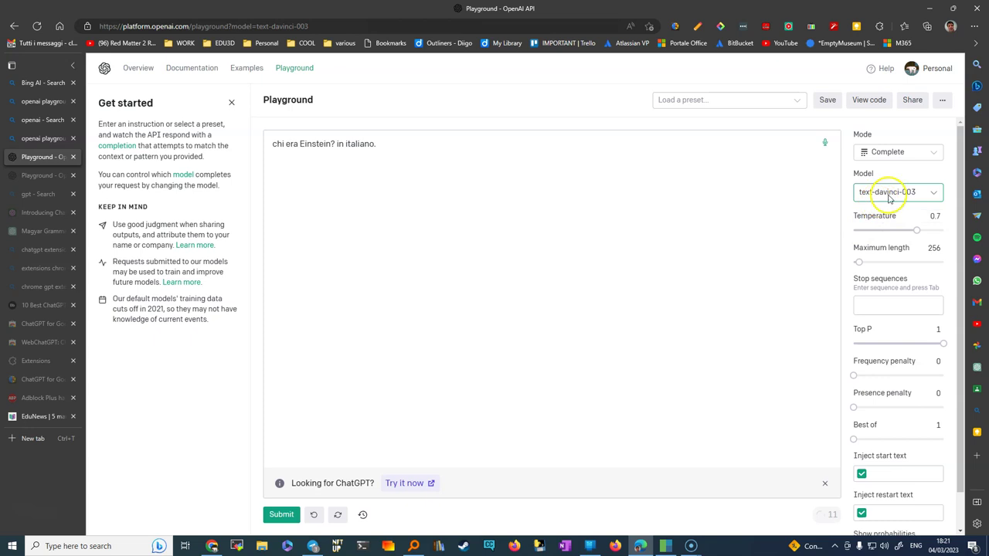
left_click(282, 514)
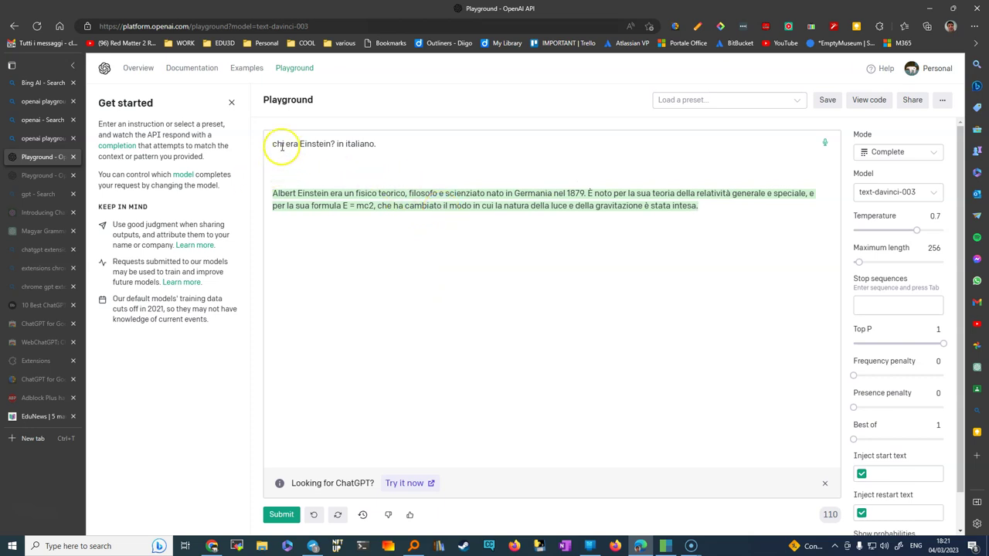
Step: Switch the Playground mode from Complete to Chat
left_click(932, 155)
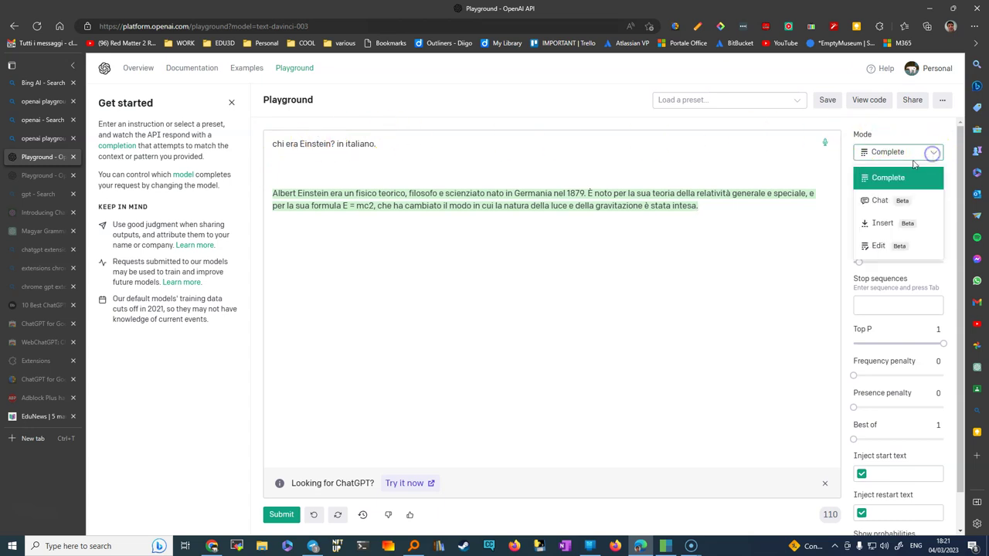
left_click(886, 201)
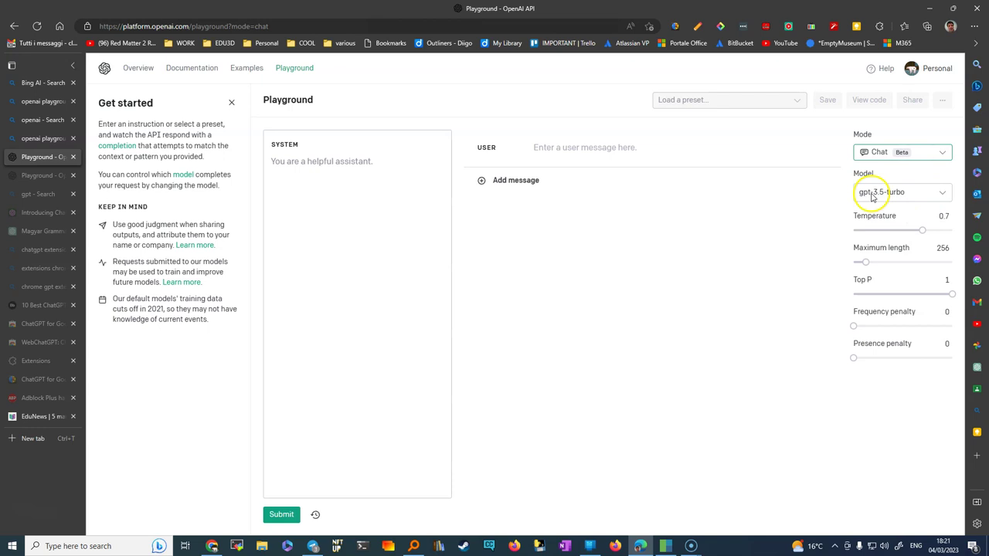
left_click(929, 198)
left_click(292, 160)
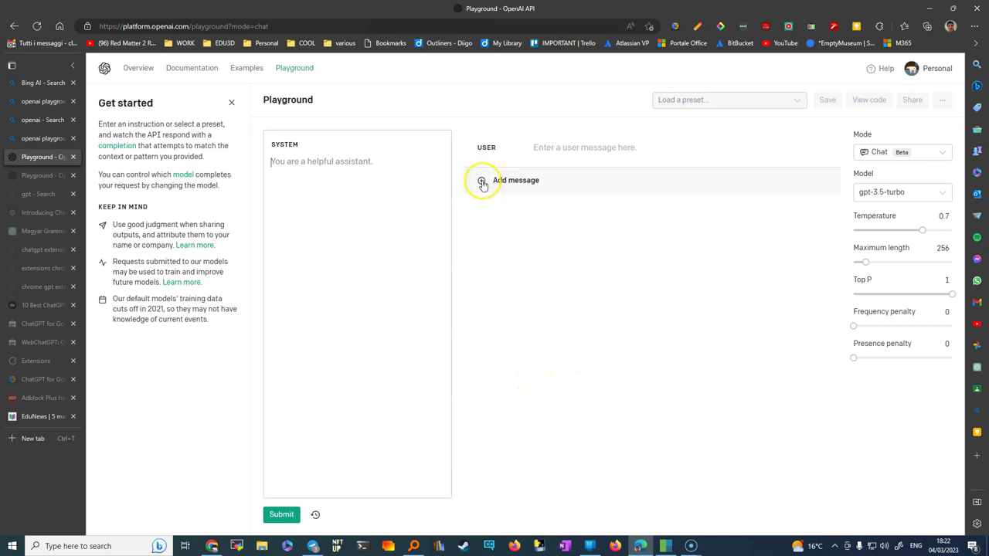
double_click(870, 103)
left_click(779, 150)
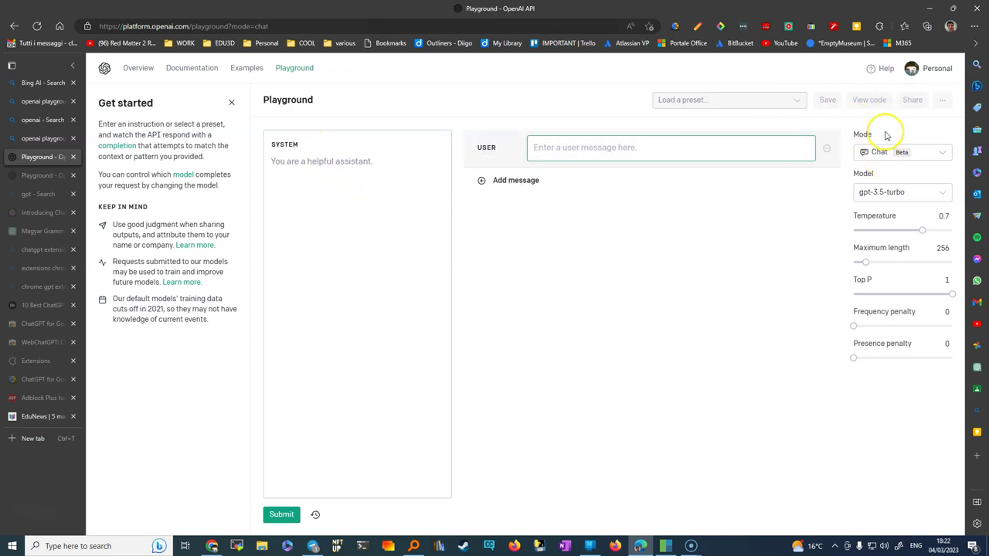
Step: Switch the Playground mode back to Complete, then view the Python integration code for the current prompt and close it
left_click(941, 153)
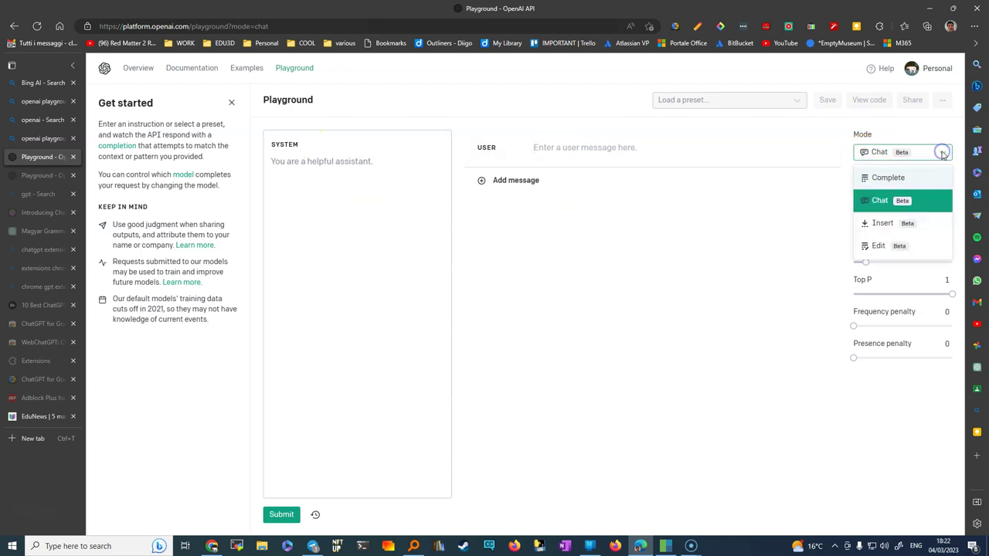
left_click(900, 178)
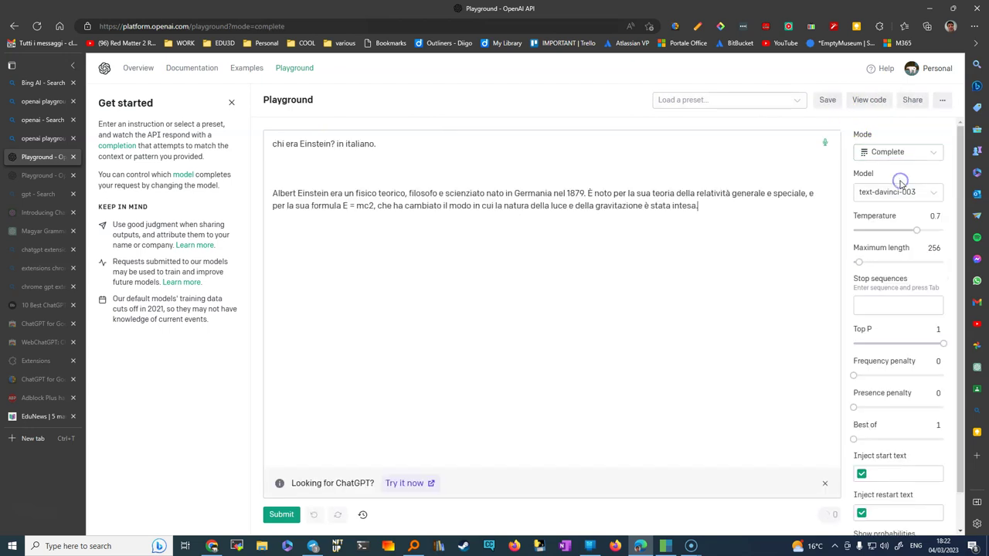
left_click(869, 100)
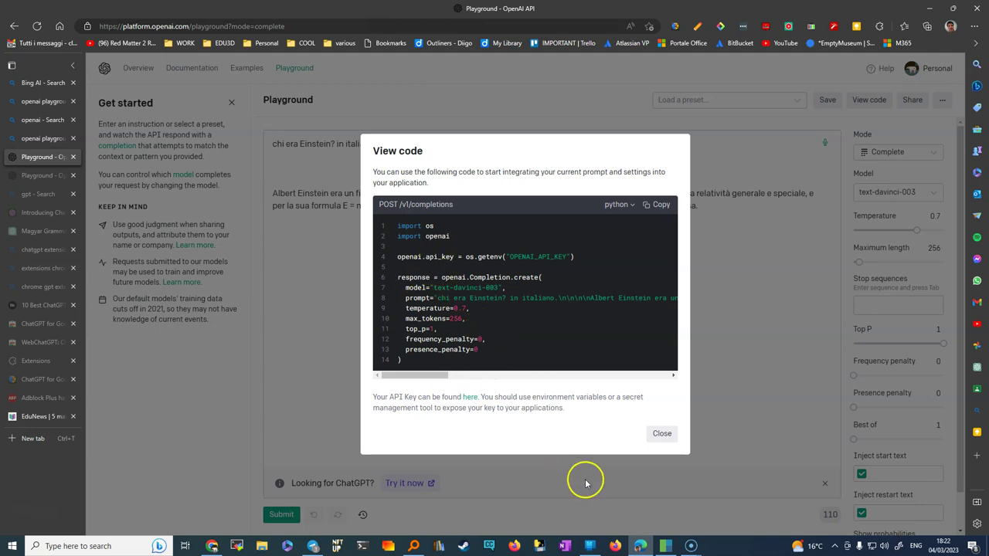
left_click(660, 434)
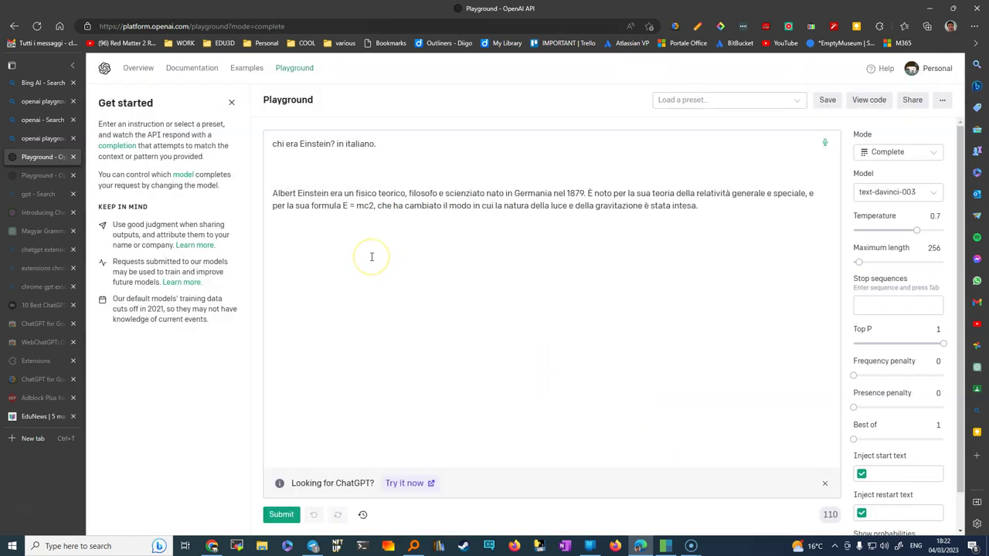